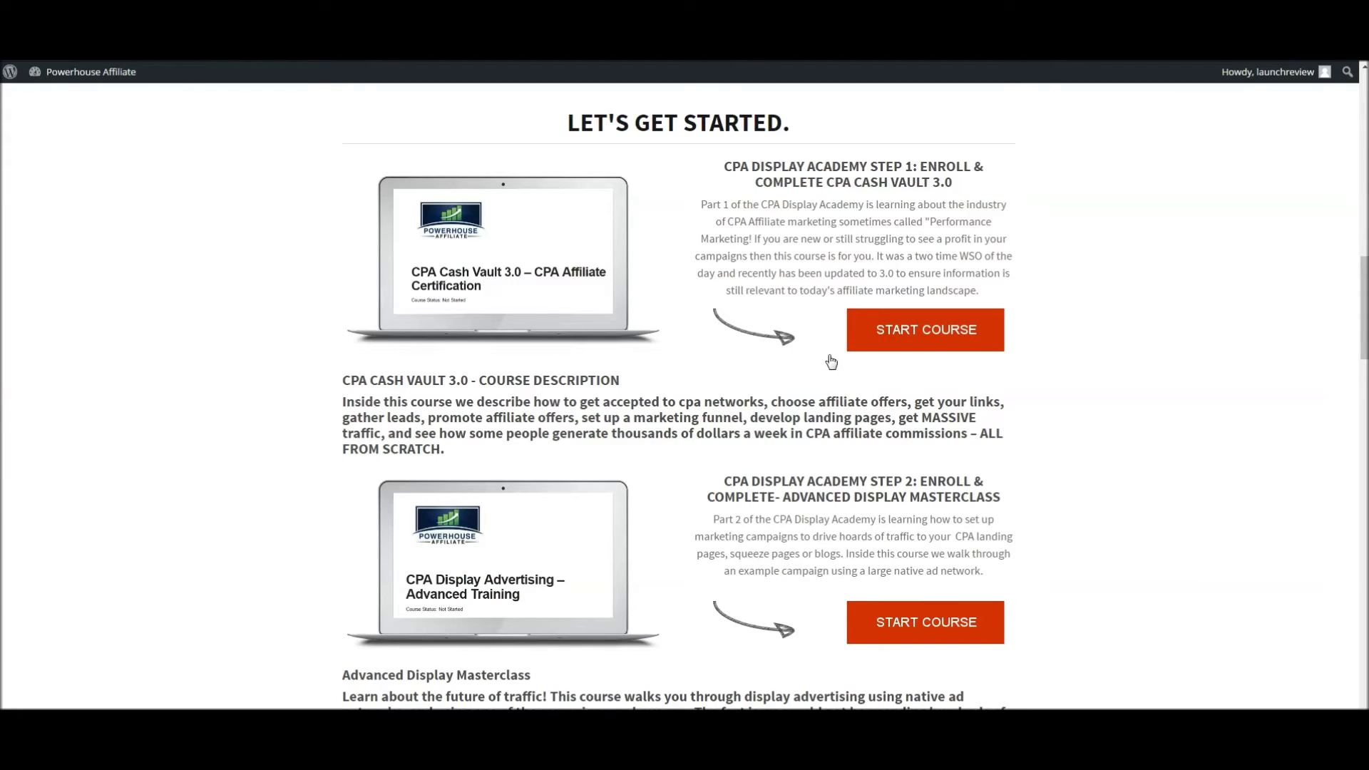
click(925, 330)
scroll(749, 428, down, 10)
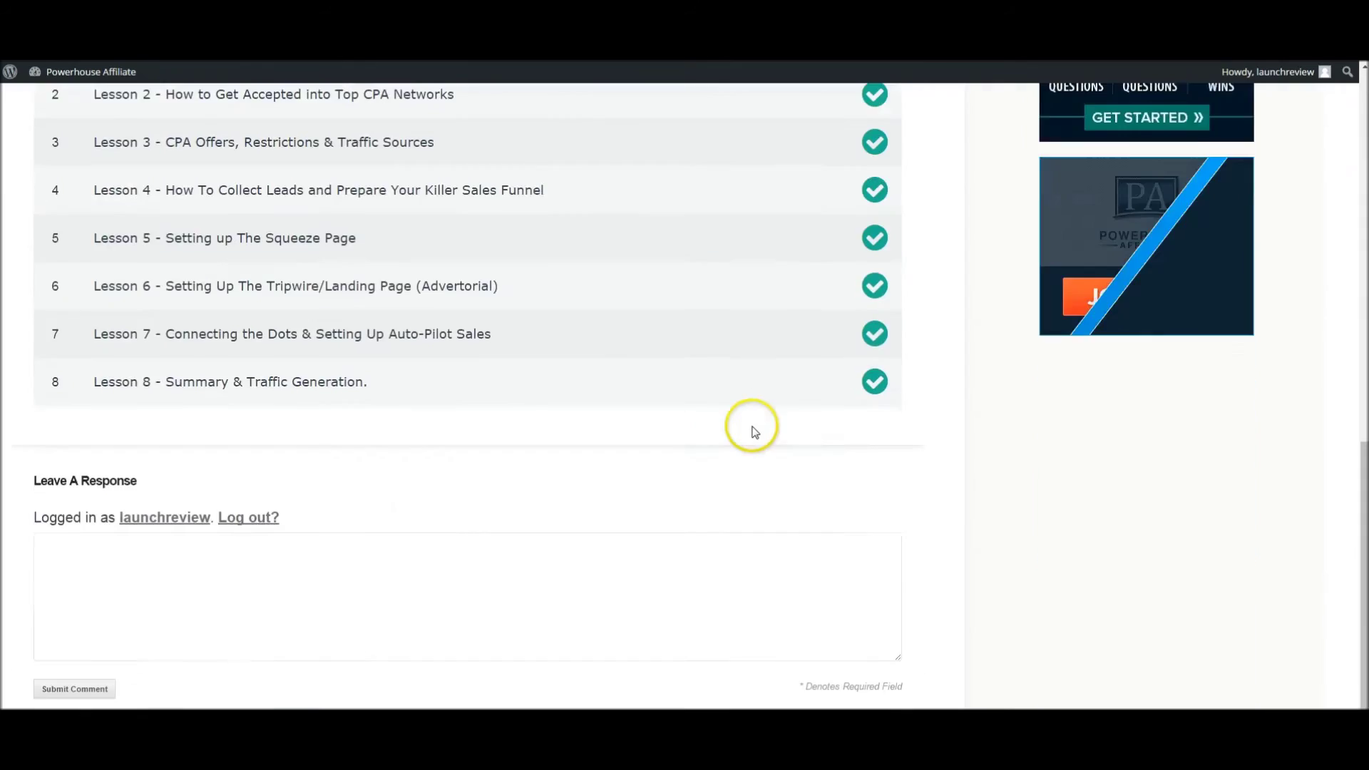
scroll(736, 438, up, 6)
scroll(736, 439, down, 5)
scroll(736, 438, down, 5)
scroll(735, 438, up, 8)
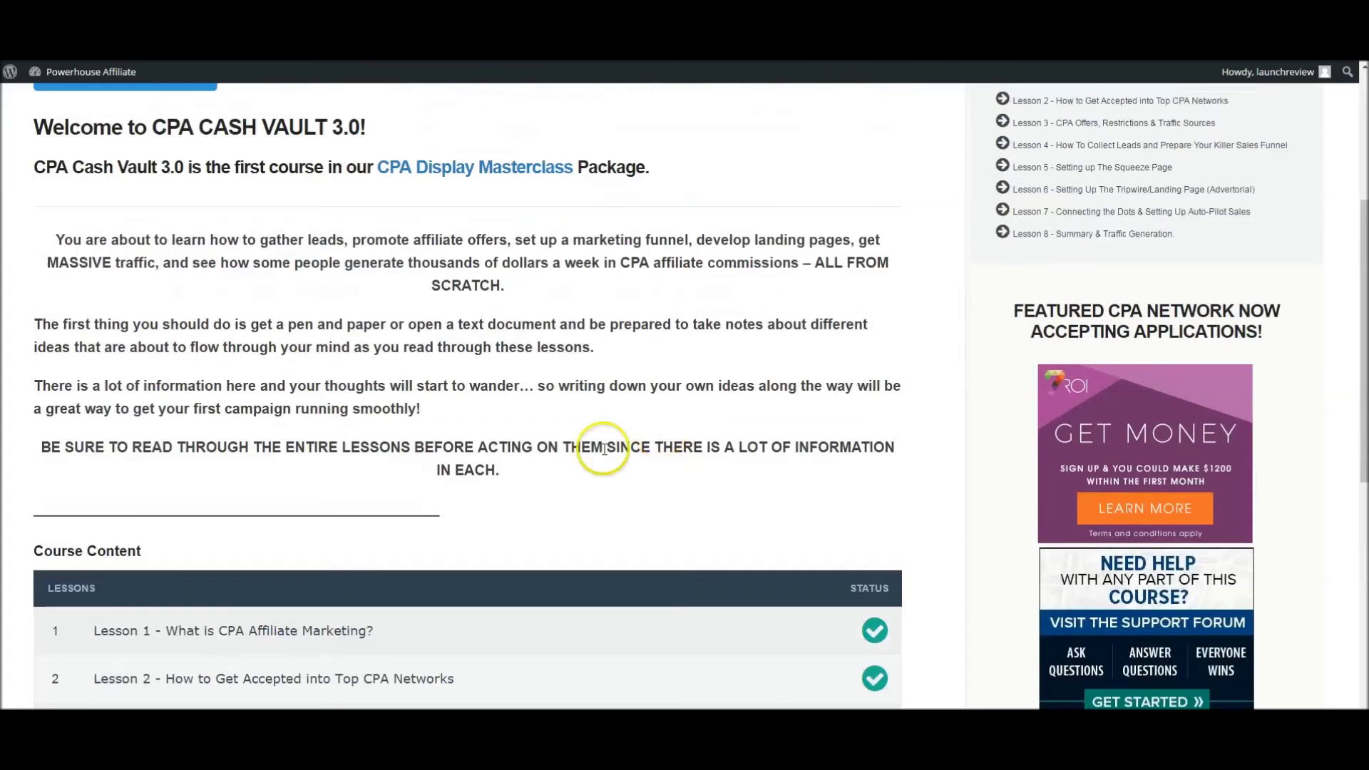
scroll(735, 439, up, 5)
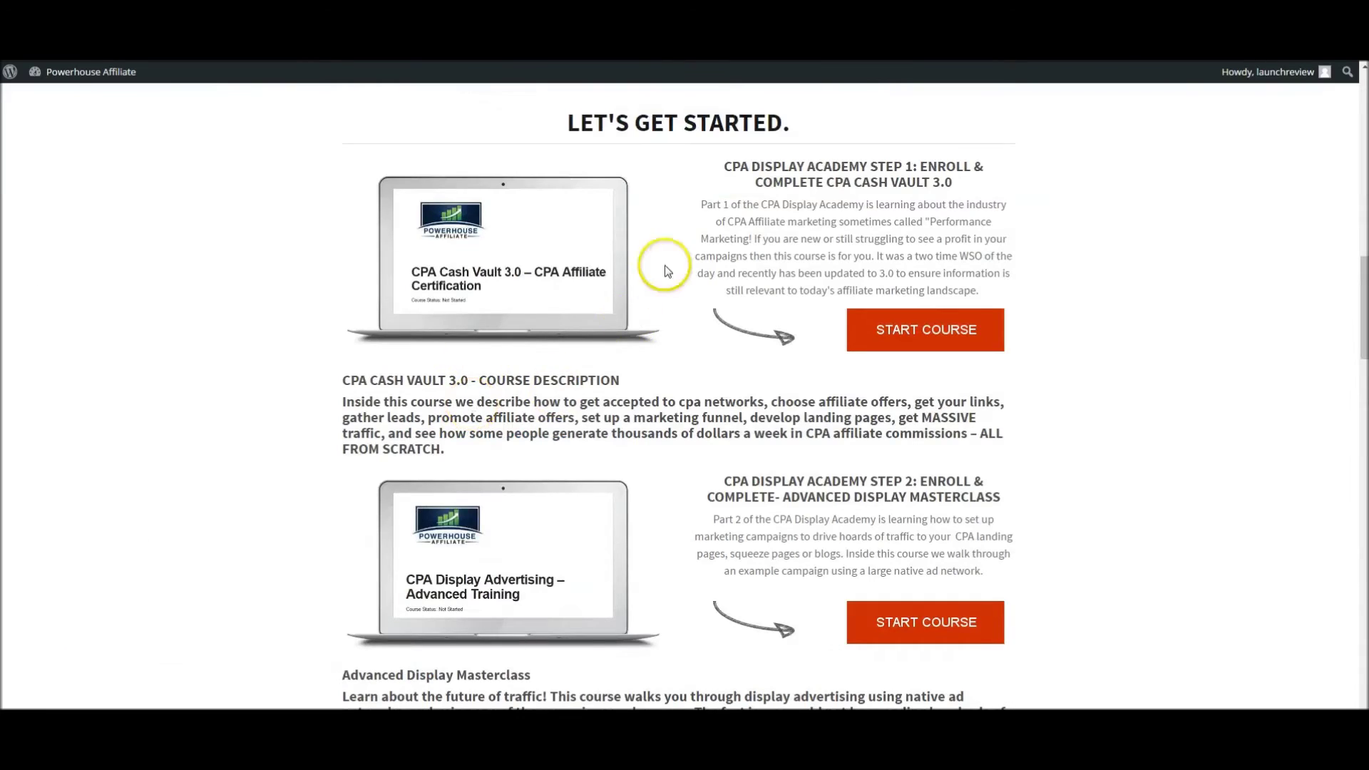
drag(718, 160, 989, 289)
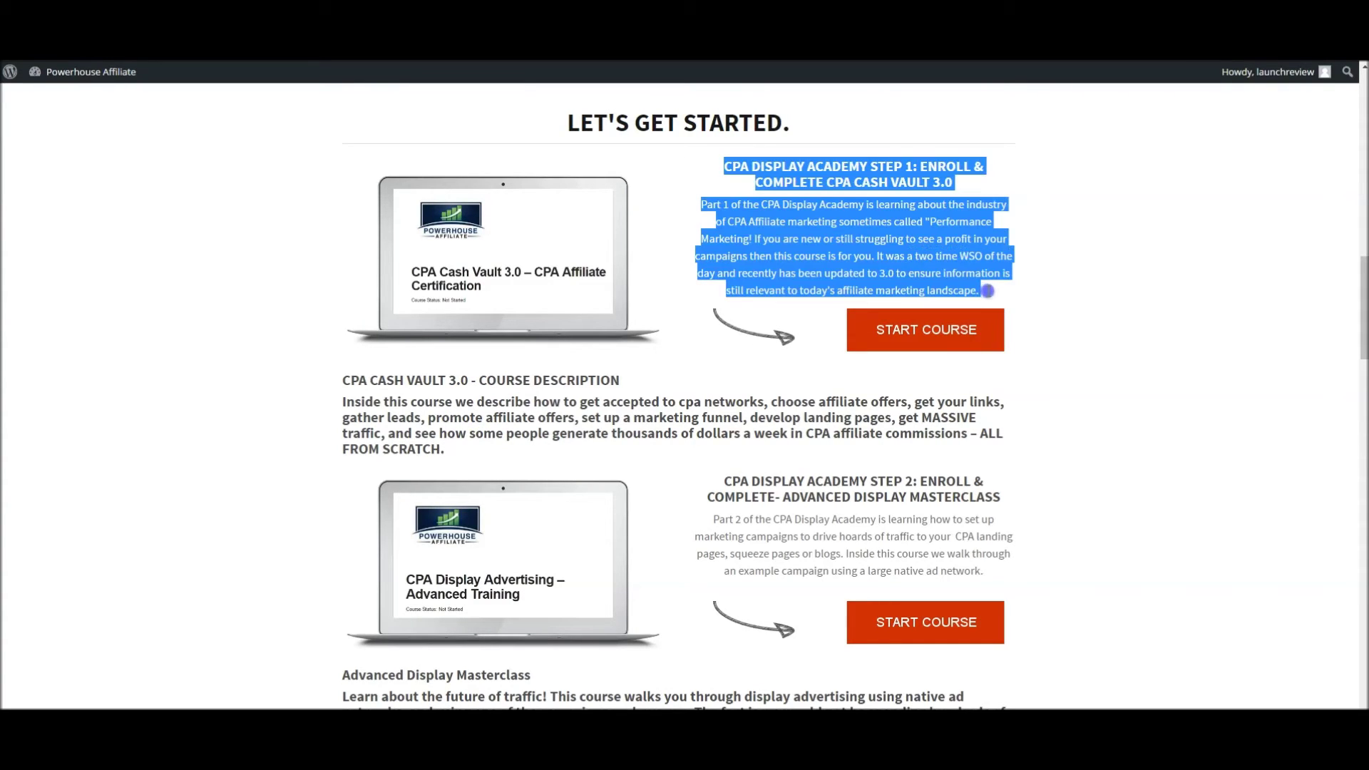
click(621, 306)
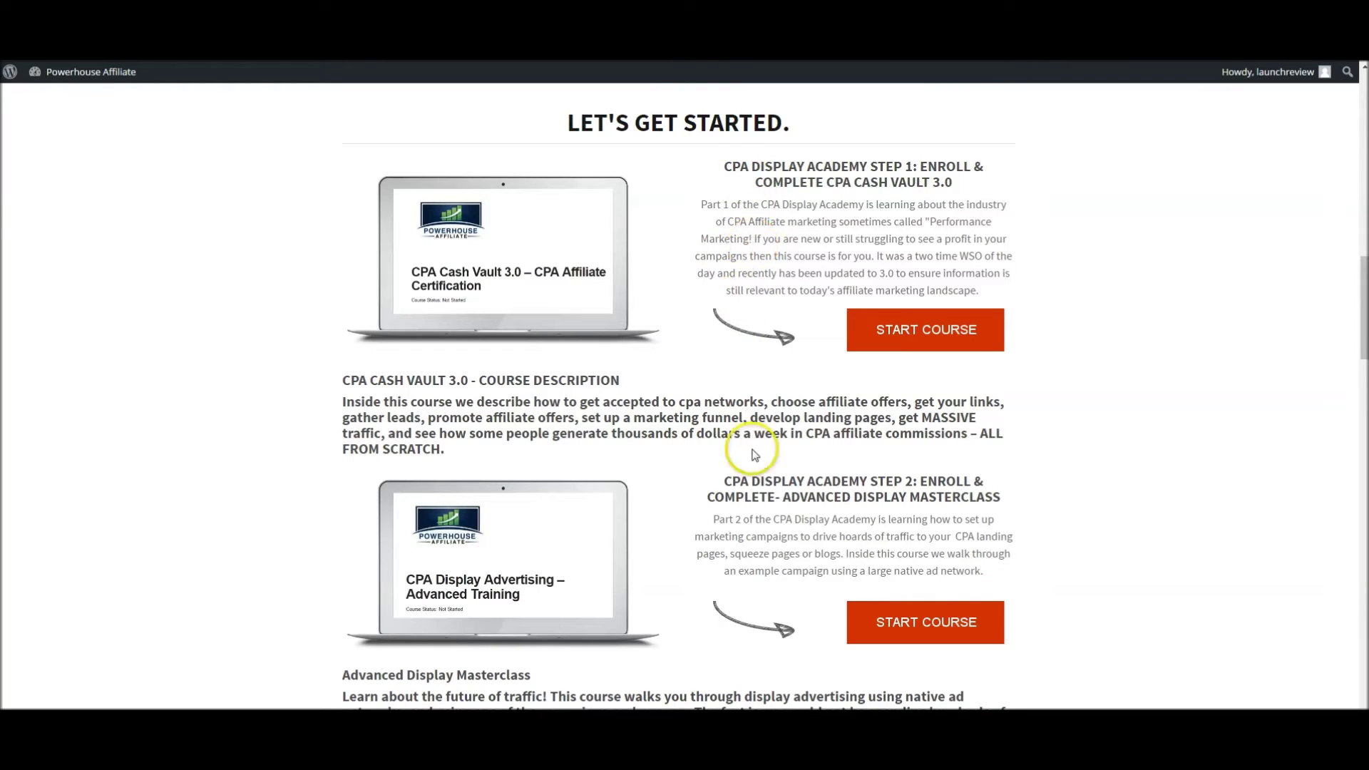
drag(709, 481, 999, 569)
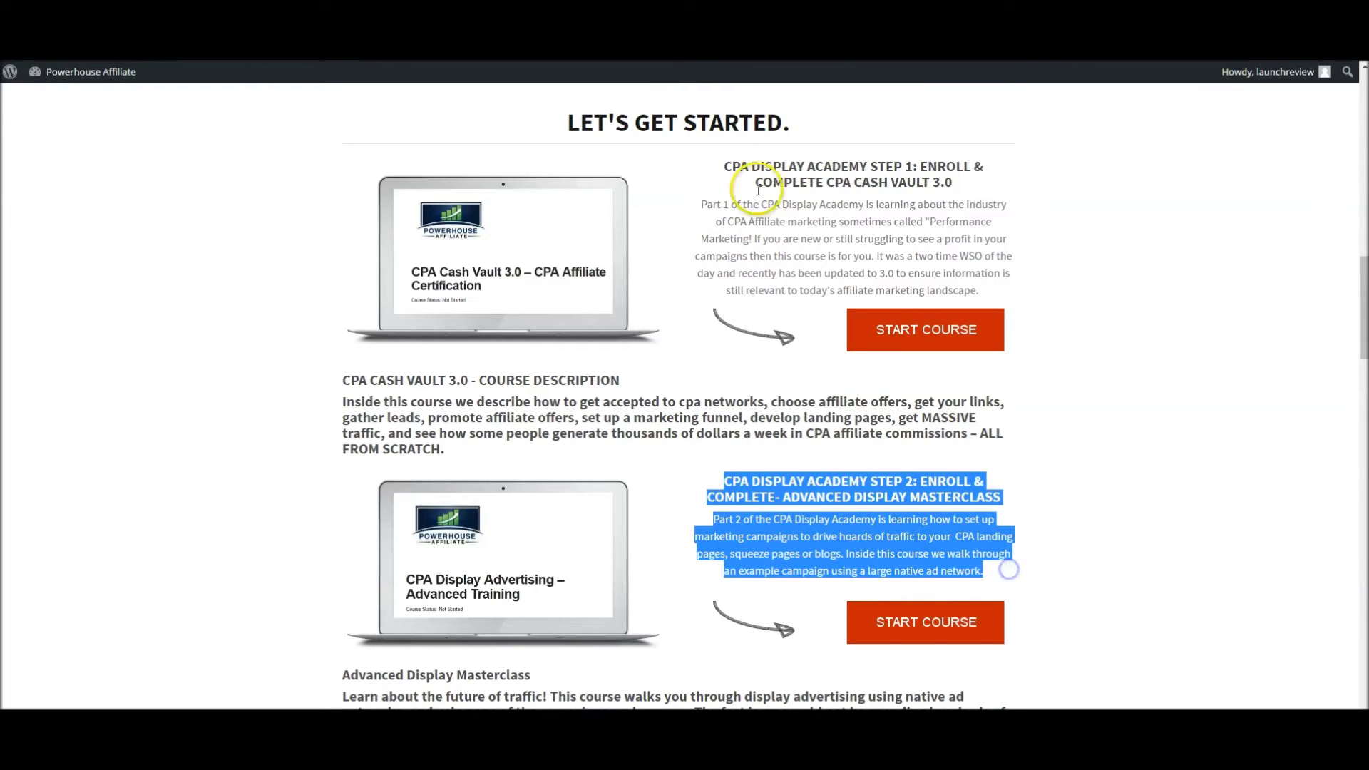
drag(724, 162, 988, 292)
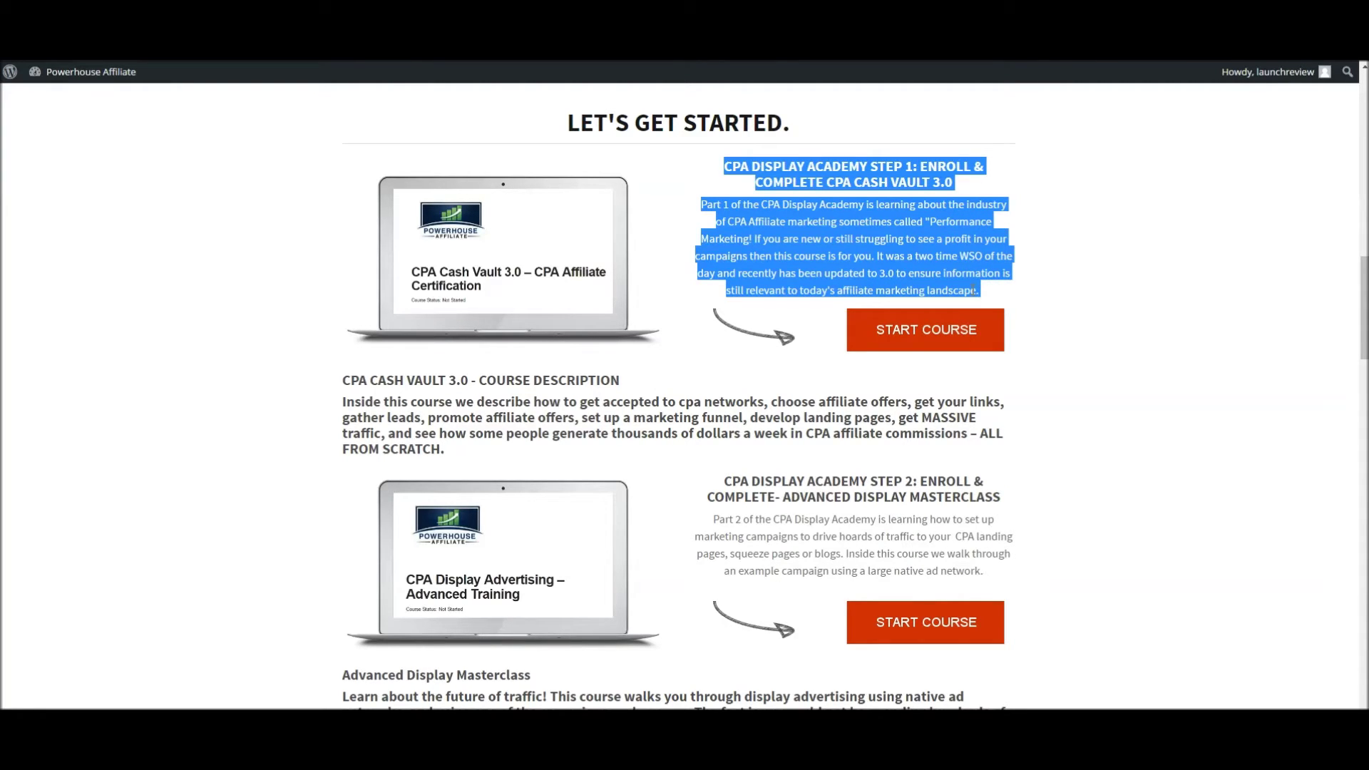
click(1002, 287)
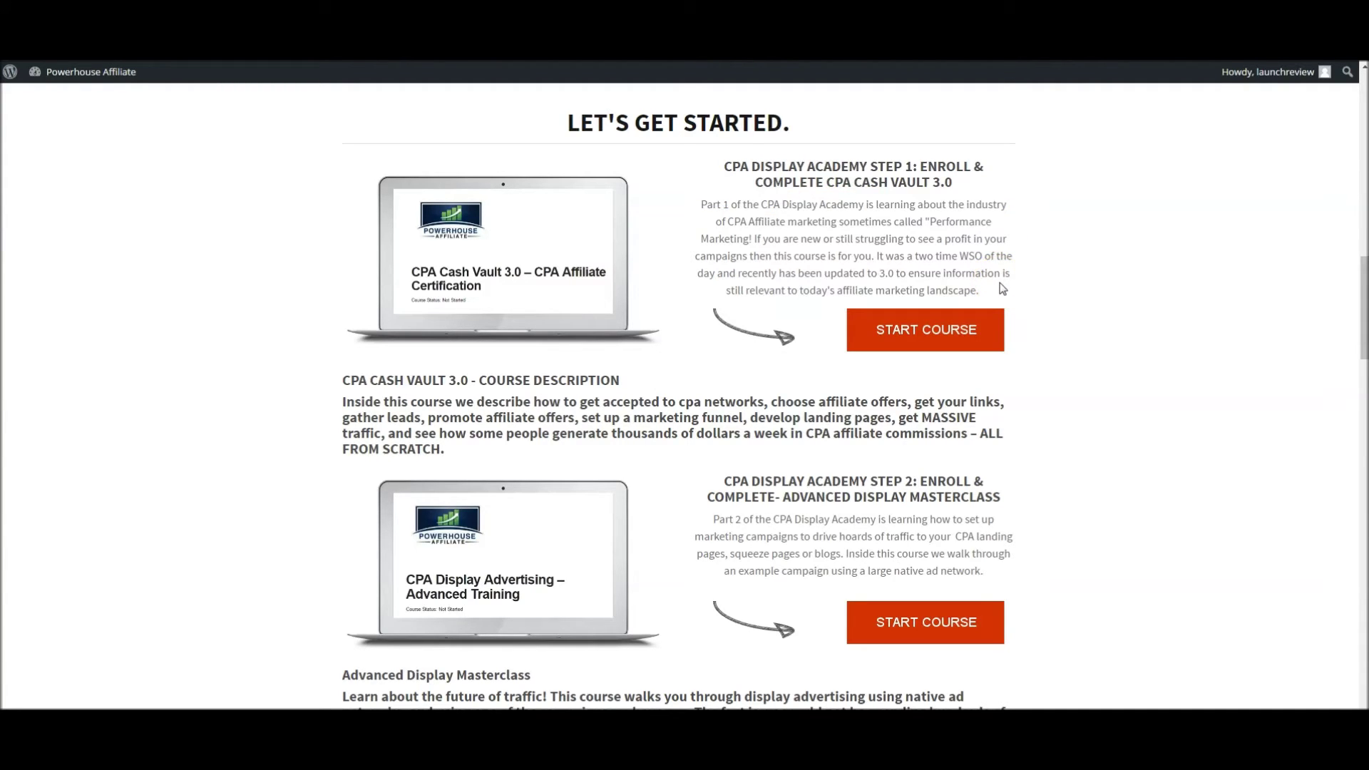
click(989, 300)
drag(727, 163, 1010, 538)
click(803, 211)
click(982, 487)
click(926, 528)
click(725, 481)
drag(725, 482, 986, 573)
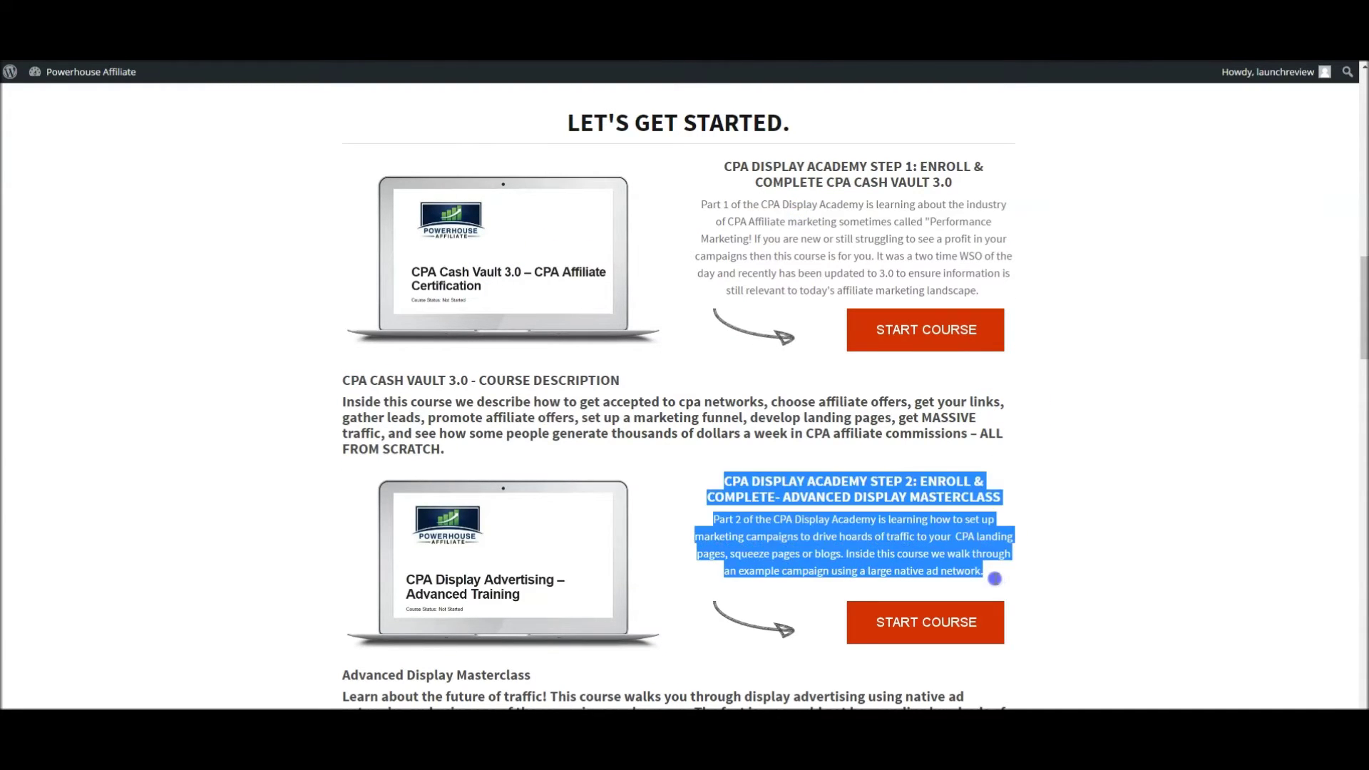
click(975, 571)
drag(725, 481, 985, 570)
click(727, 481)
drag(725, 482, 1007, 564)
click(723, 166)
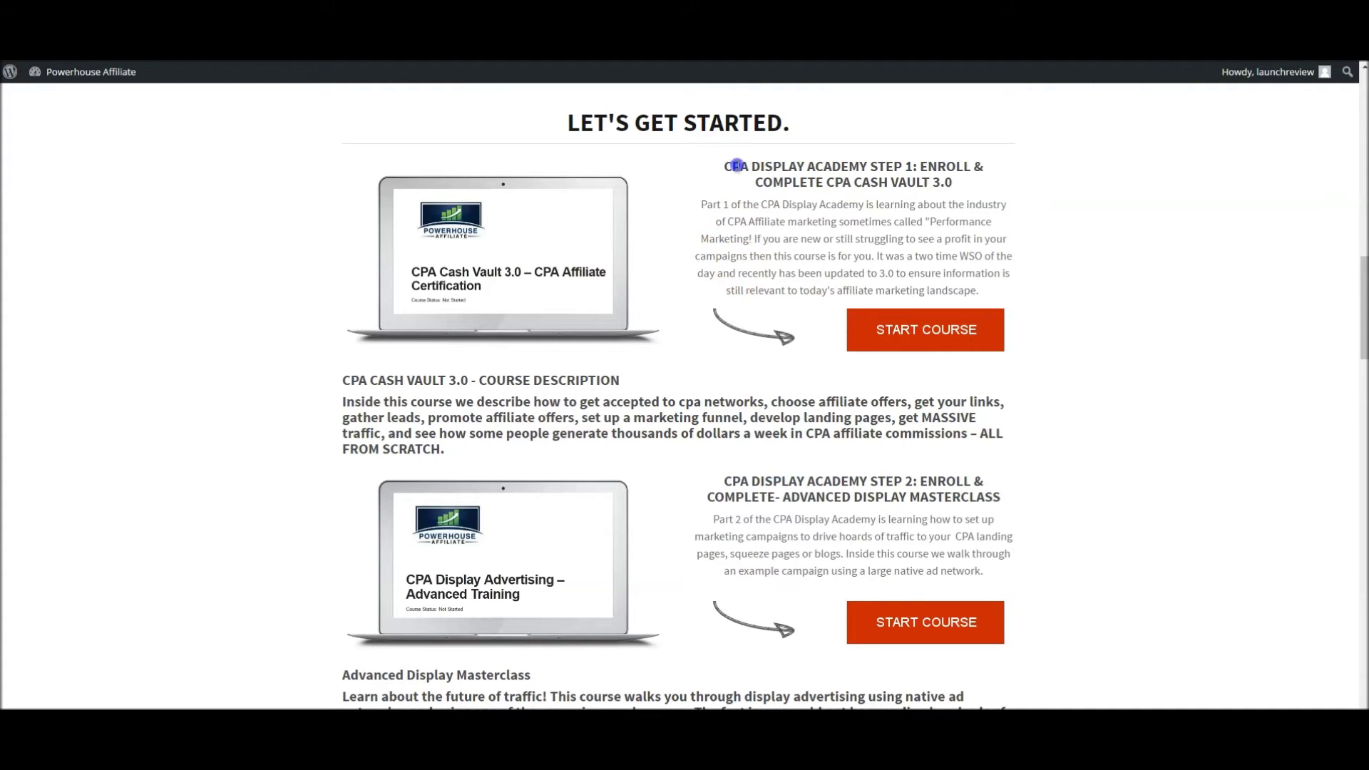
drag(723, 162, 997, 298)
click(998, 298)
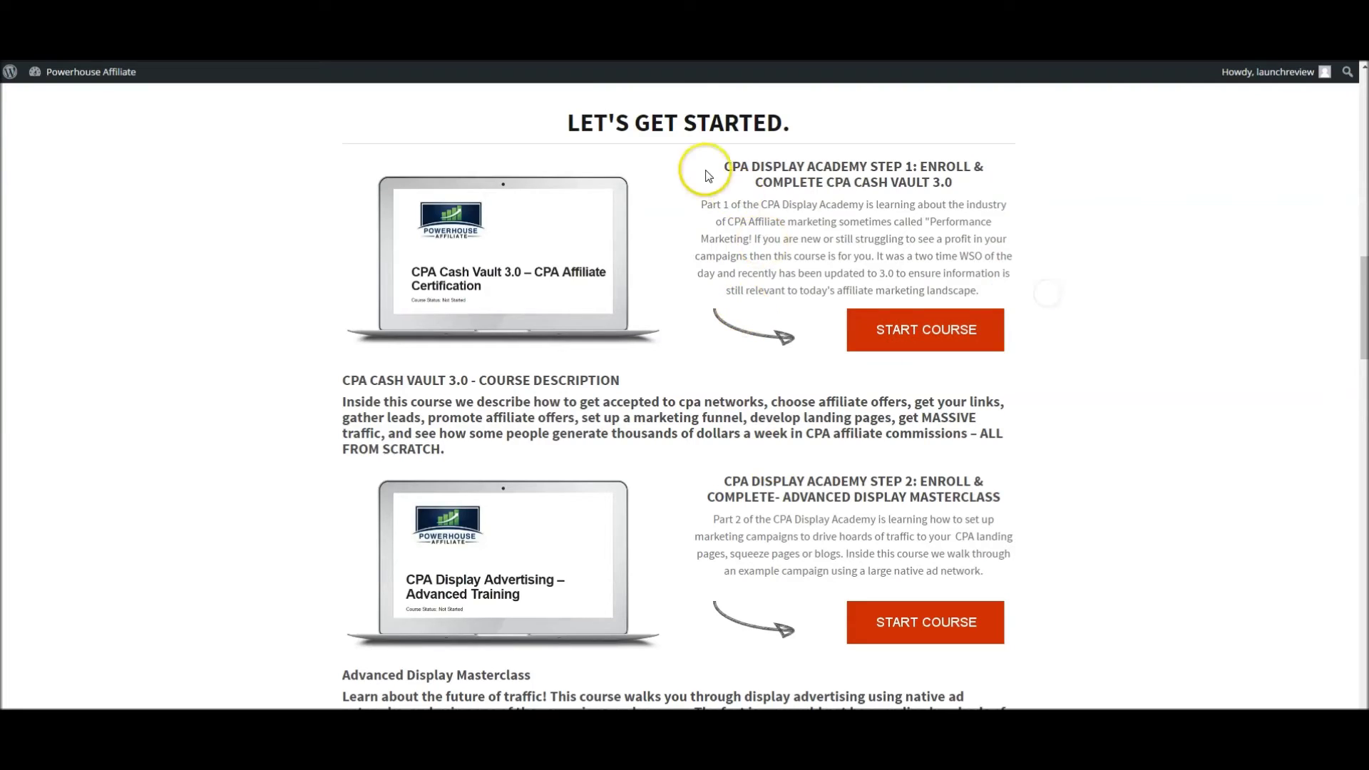
drag(706, 123, 999, 298)
click(999, 298)
drag(719, 479, 985, 577)
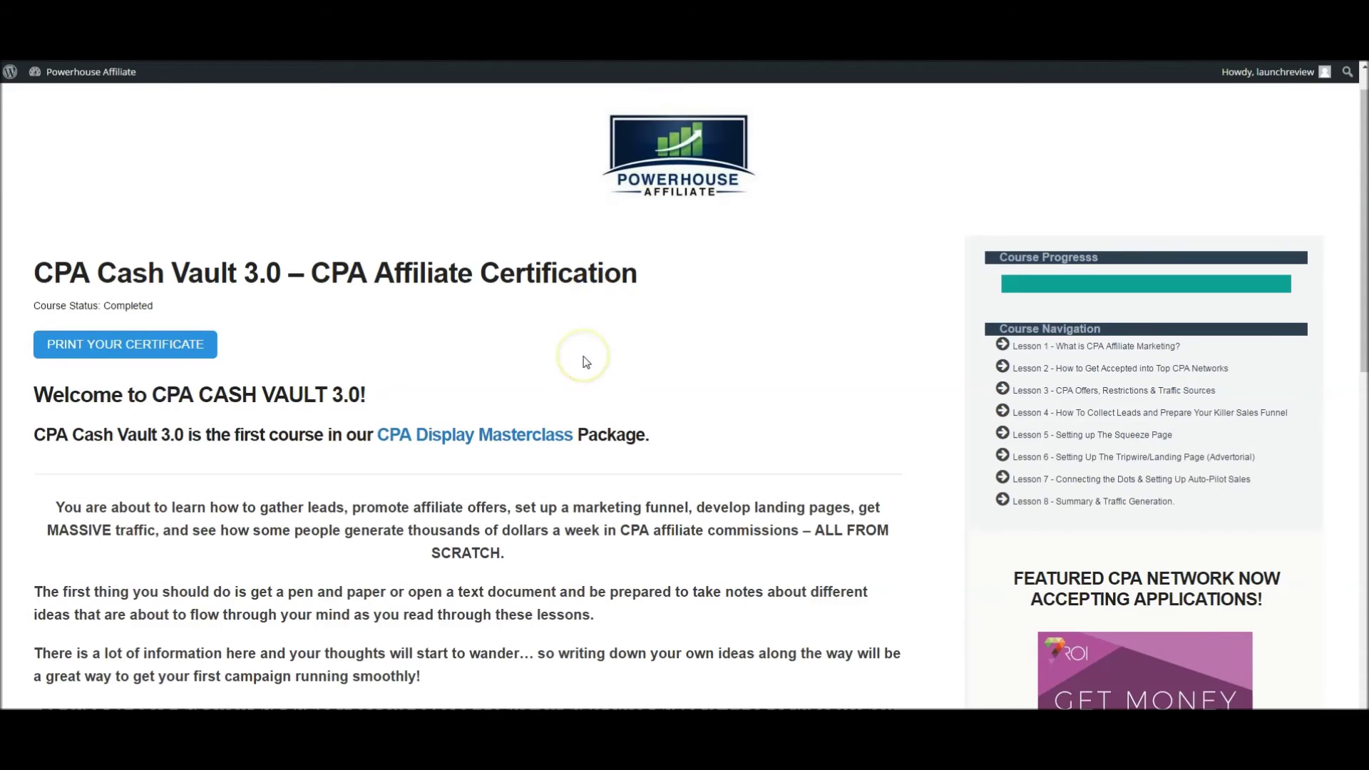
scroll(583, 362, down, 5)
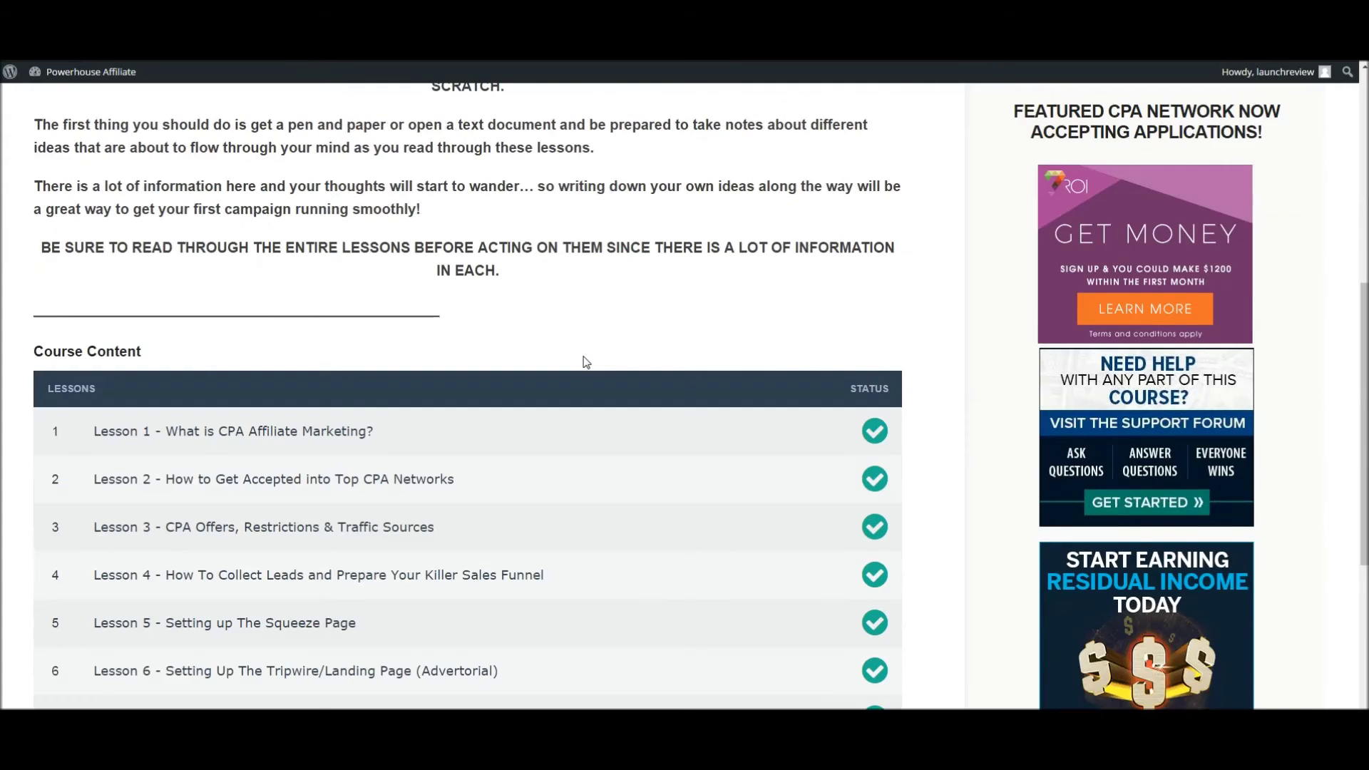
scroll(406, 374, up, 5)
scroll(172, 337, down, 10)
scroll(171, 337, up, 5)
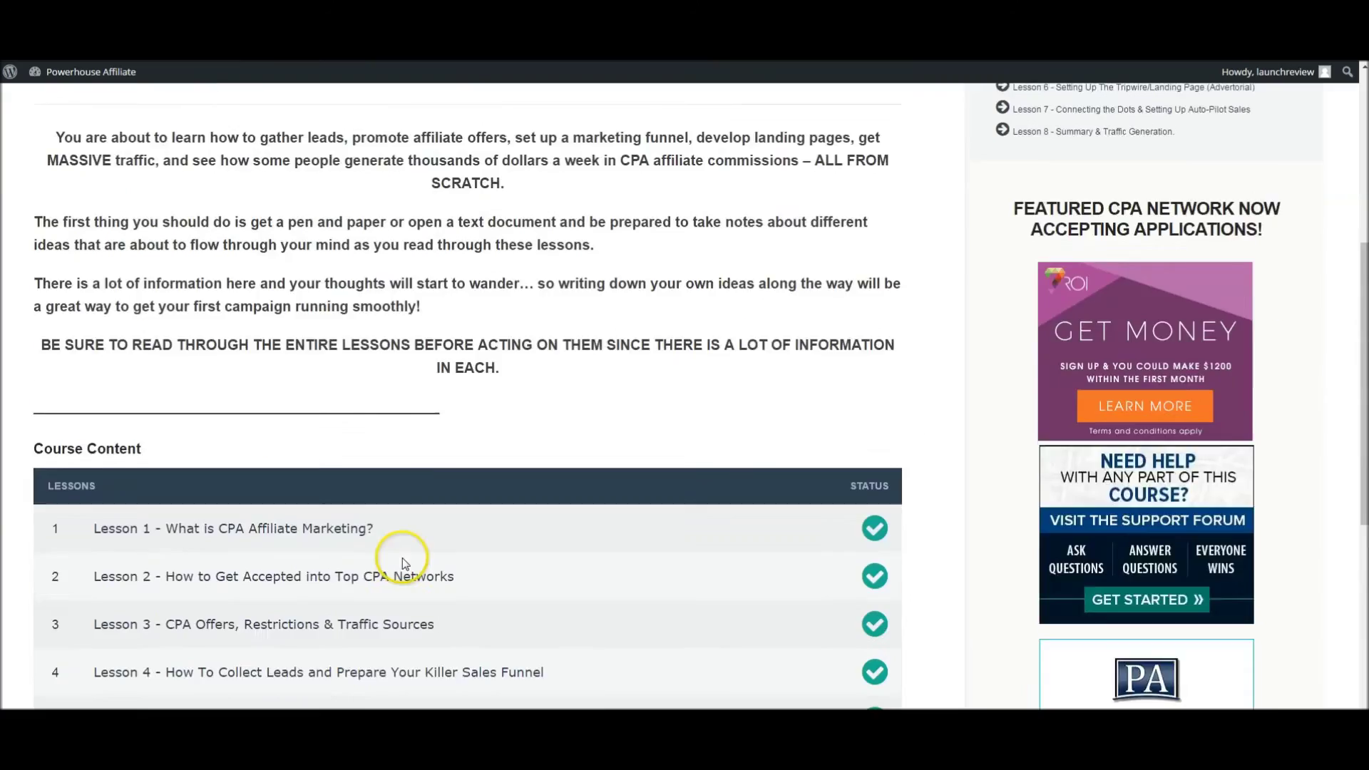
scroll(402, 557, up, 5)
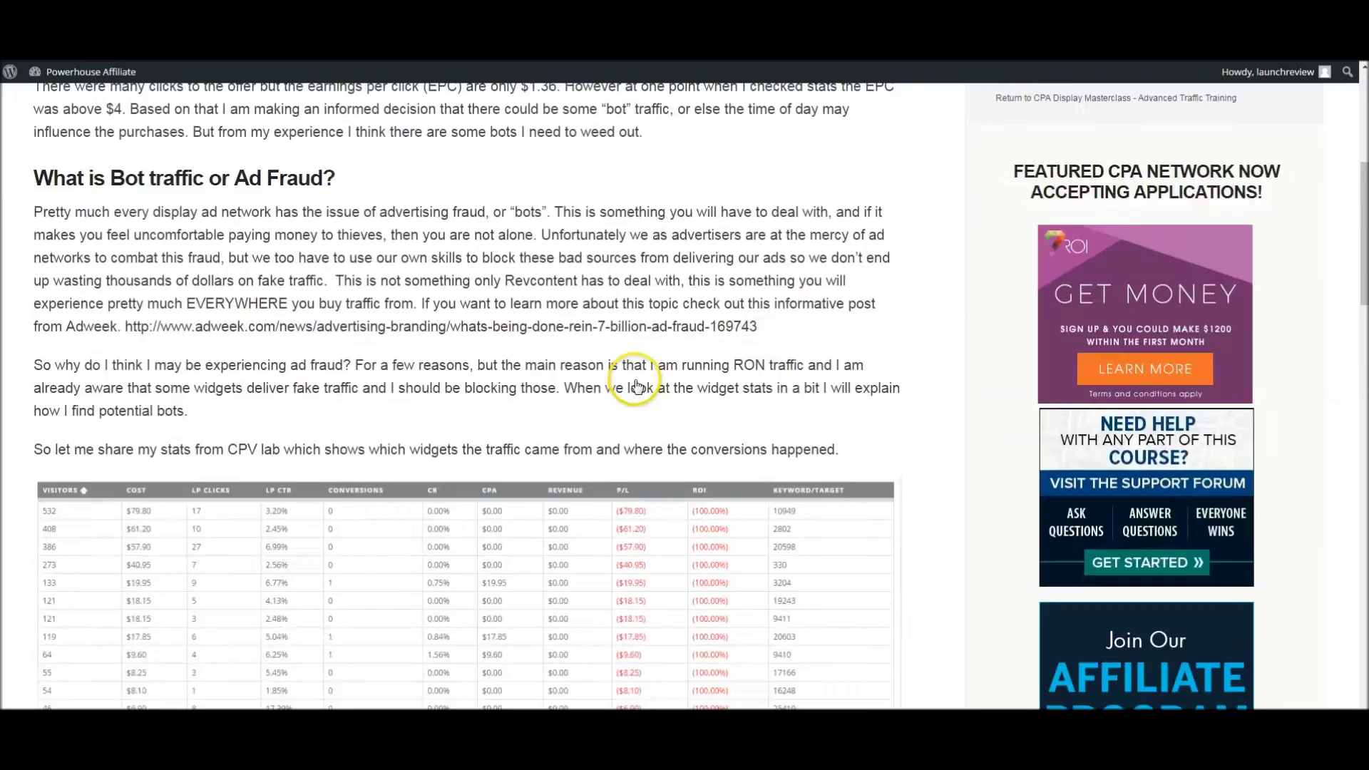
scroll(631, 385, up, 3)
scroll(607, 428, up, 5)
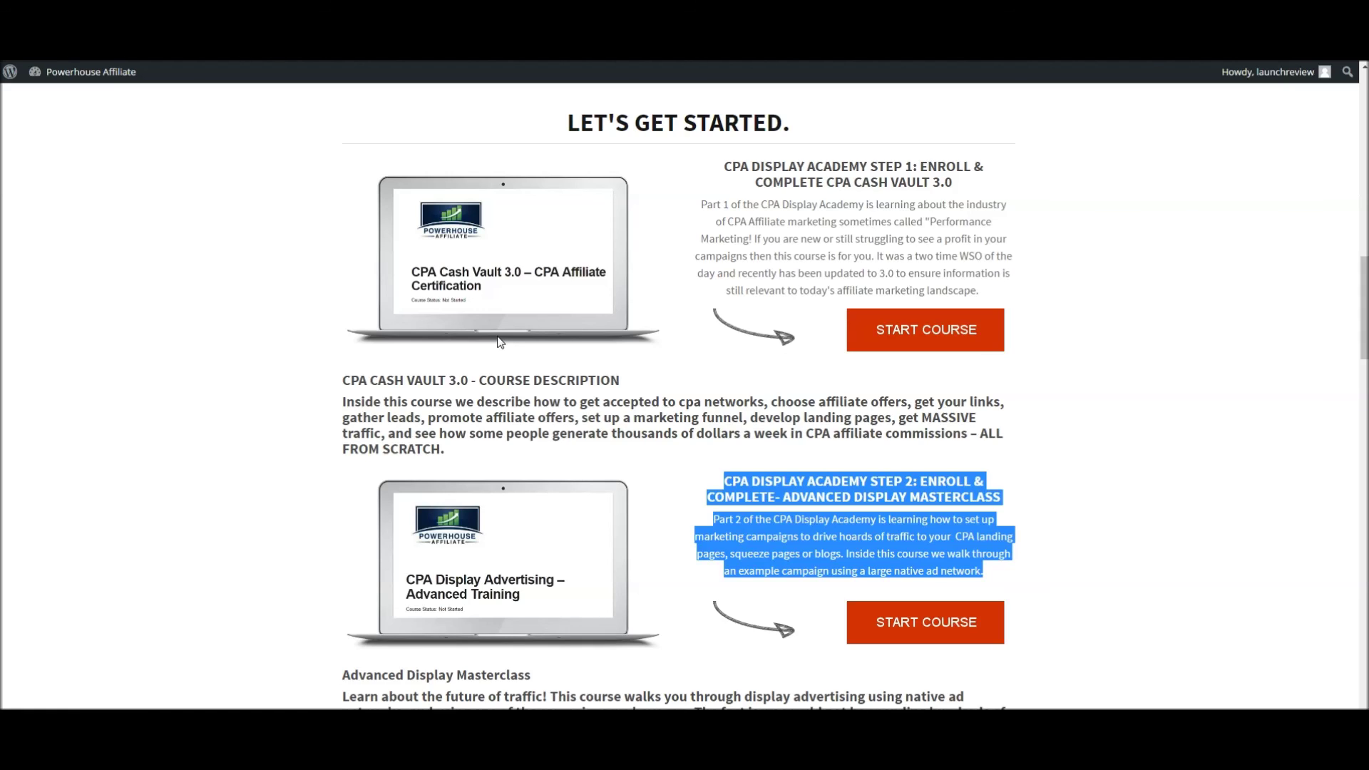
click(240, 397)
click(246, 546)
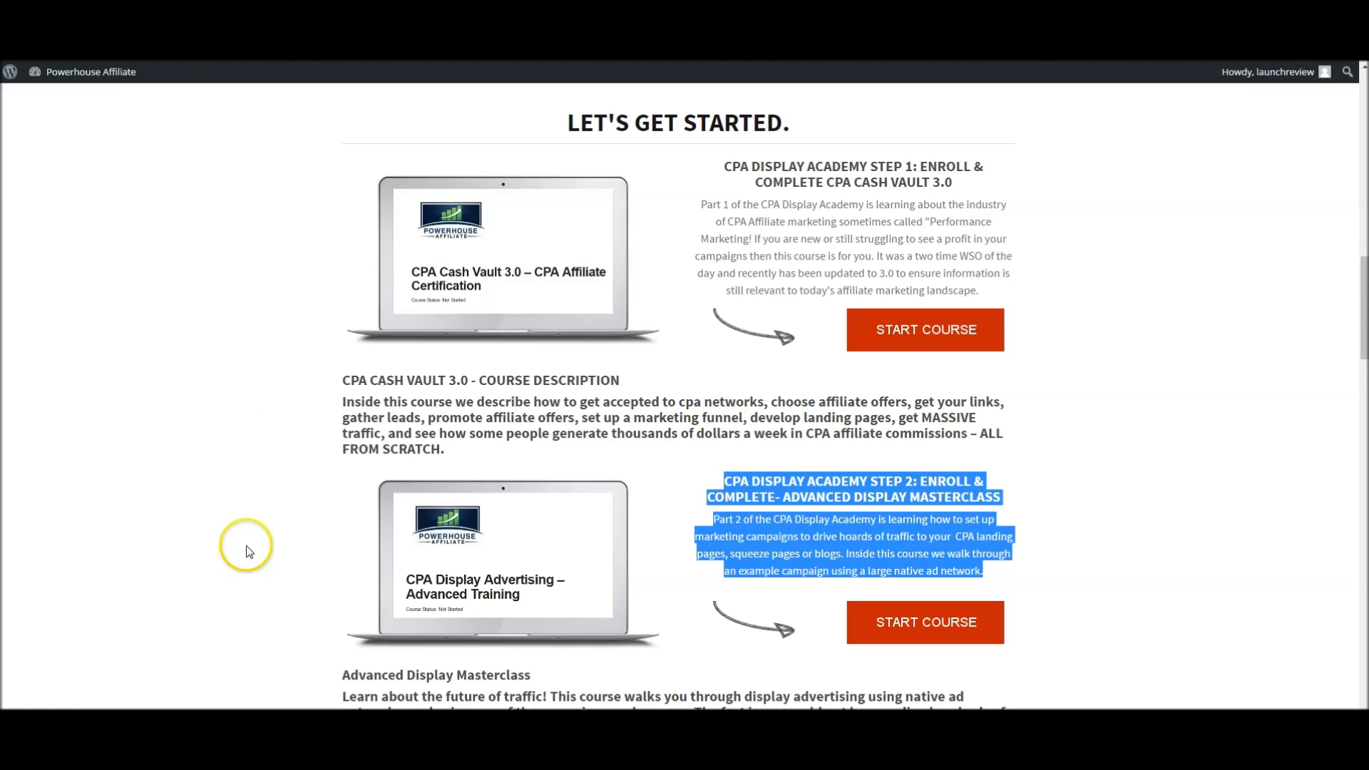